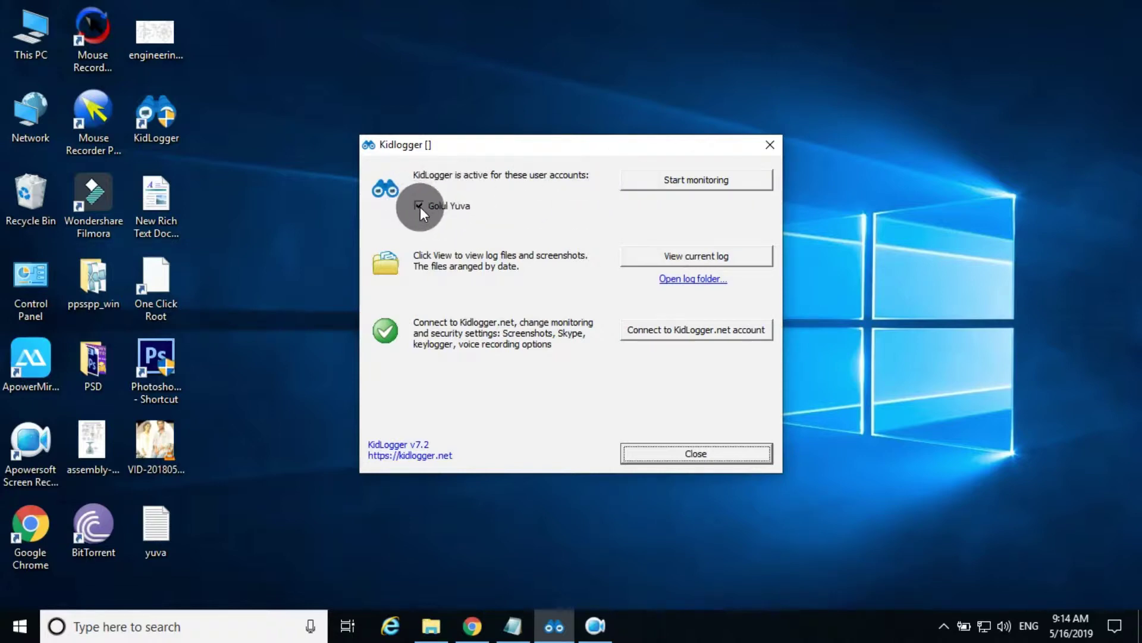
Step: Activate KidLogger logging for the checked user account with Start monitoring
left_click(646, 182)
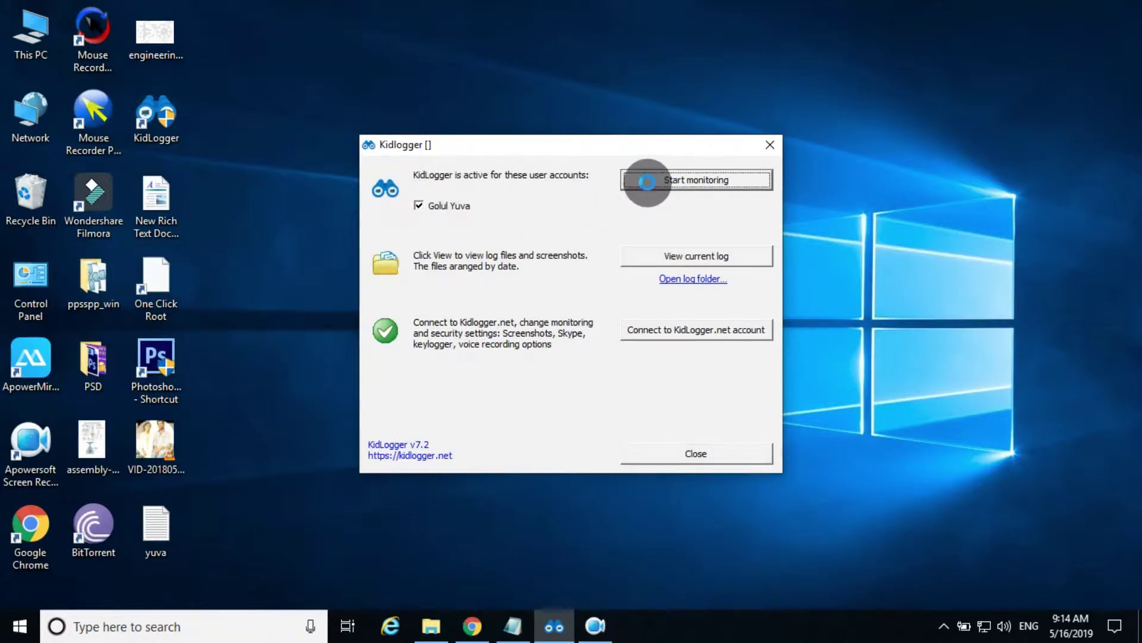
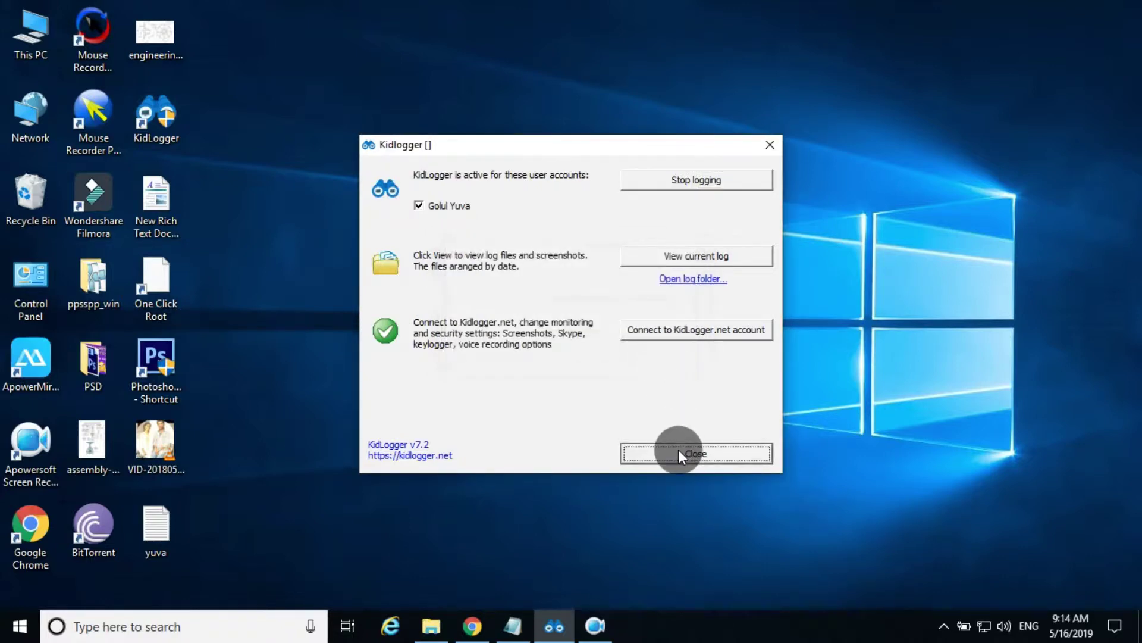
Step: Close the KidLogger window with logging still active, then minimize the license Notepad window
left_click(681, 454)
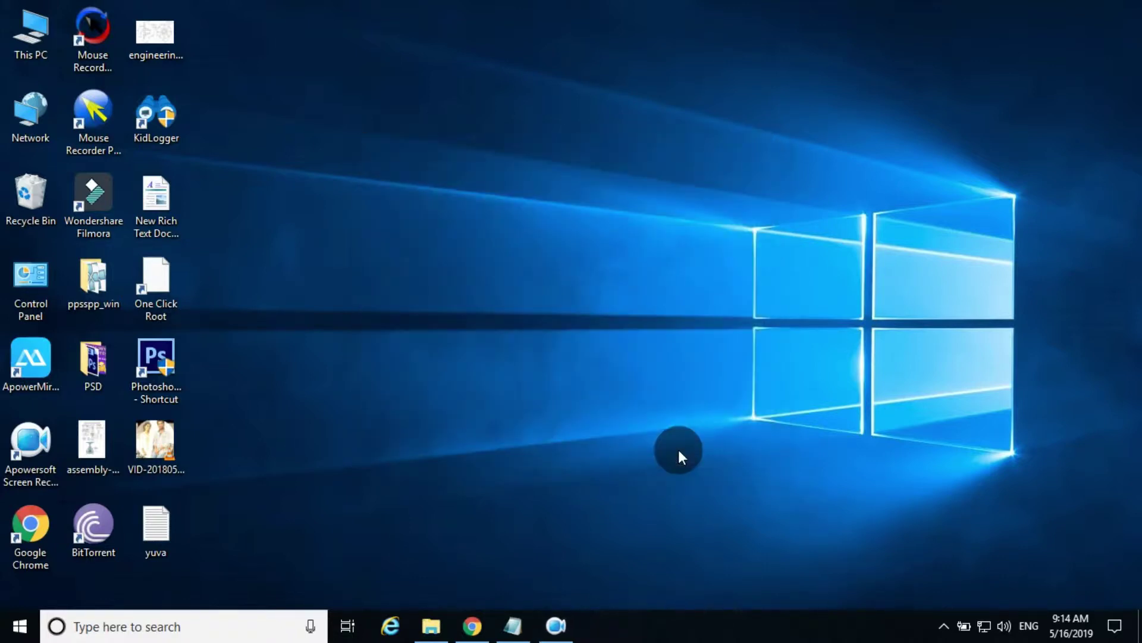
left_click(519, 615)
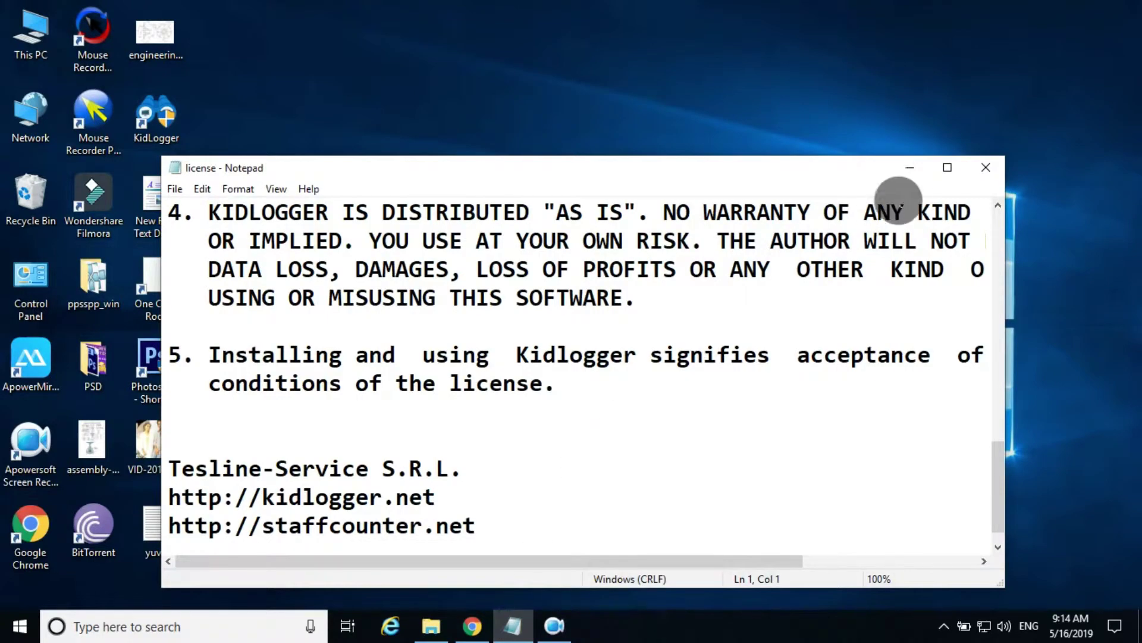
left_click(909, 168)
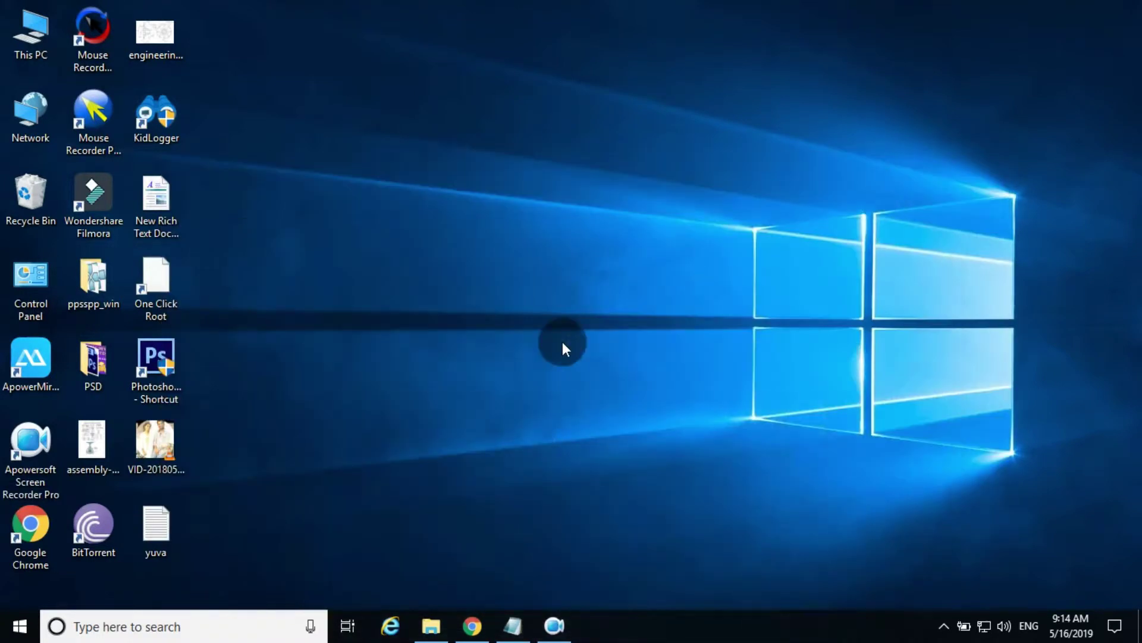
Step: Launch Notepad from the Win+R Run dialog
key("super+r")
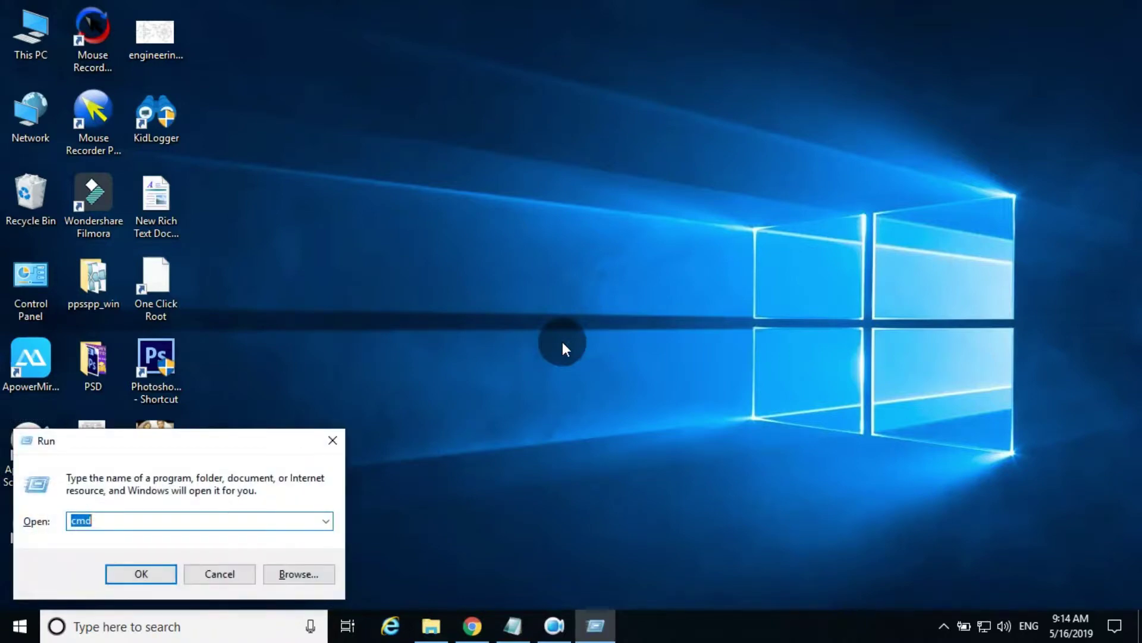
type("ntead")
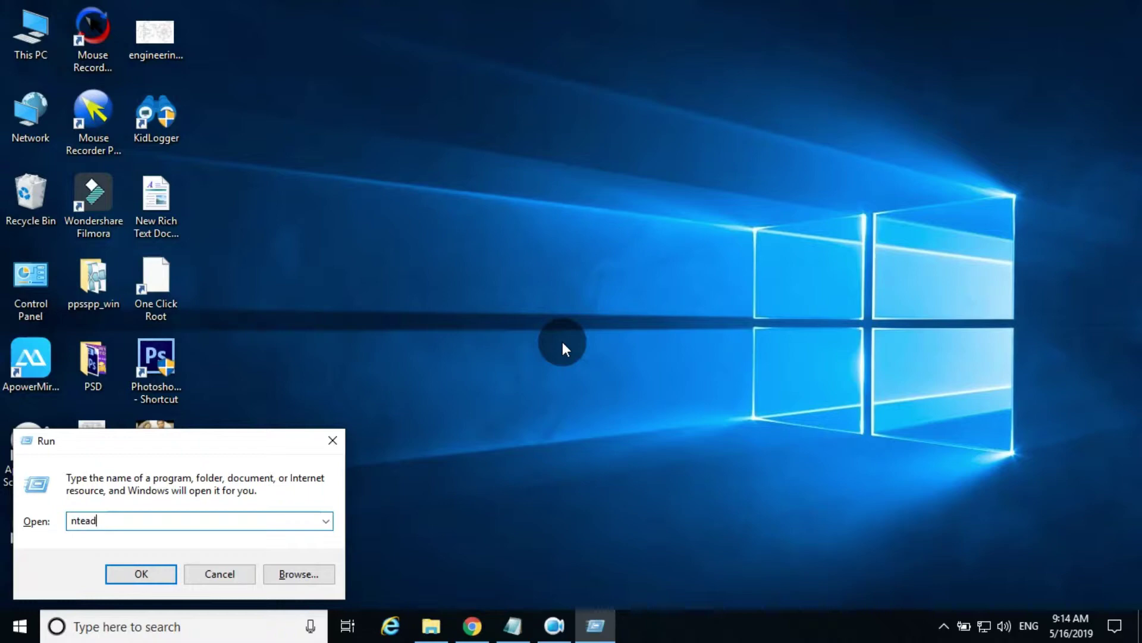
key("BackSpace")
key("BackSpace")
key("BackSpace")
key("BackSpace")
key("Down")
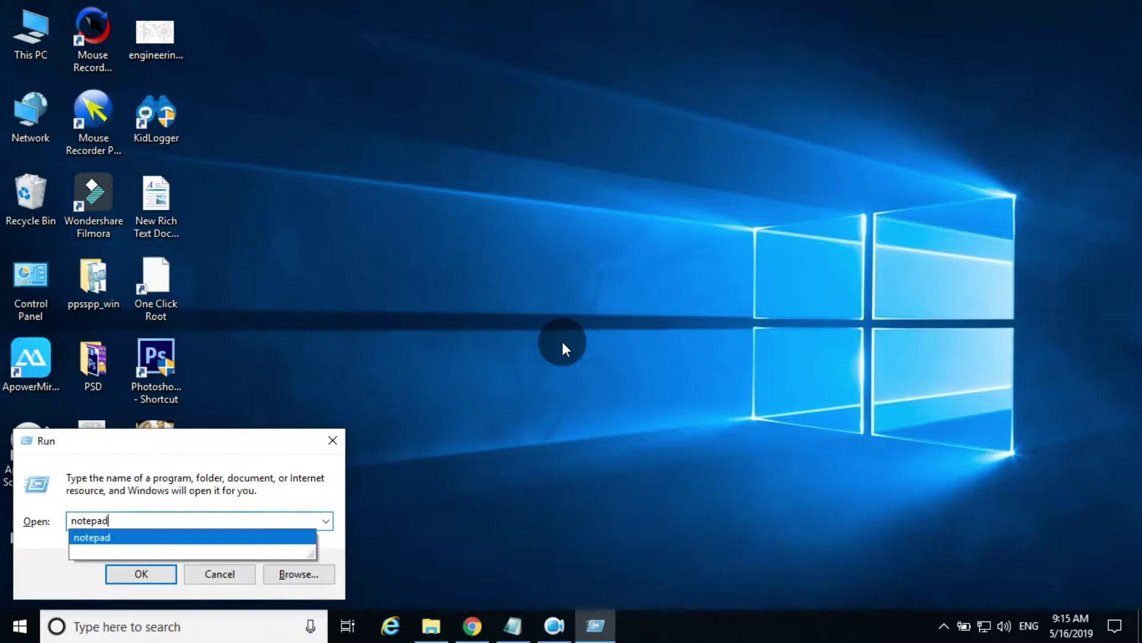
key("Return")
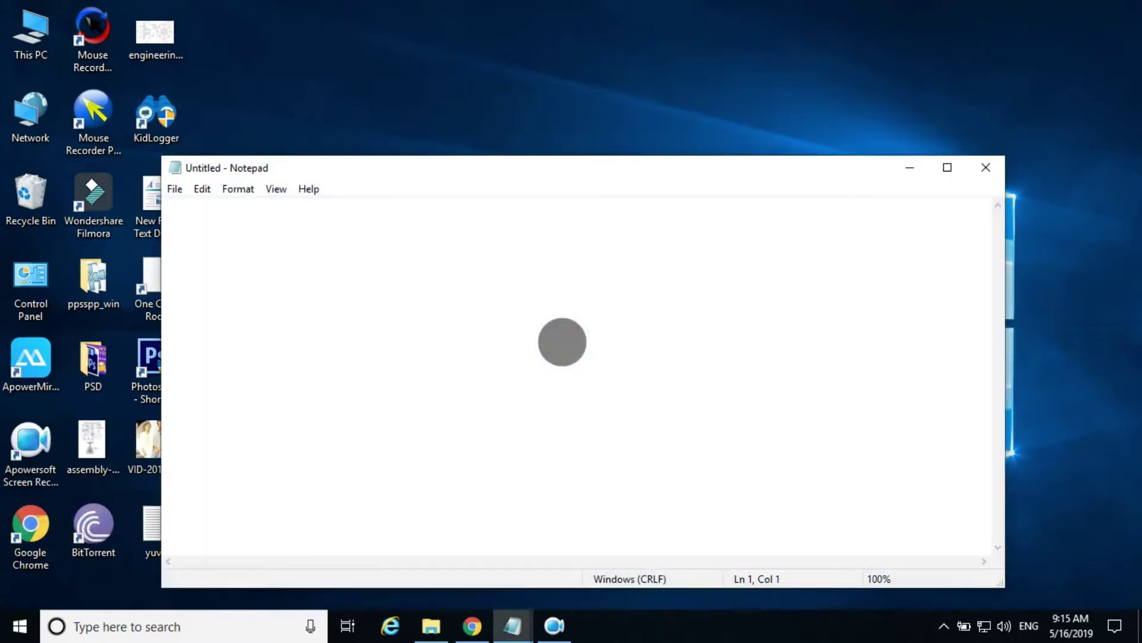
Step: Type a random letter line, then 'tamil monster tech' and 'welcome to all', blank-line separated
type("lkvjsfnbjfbpbnfjlkdbho")
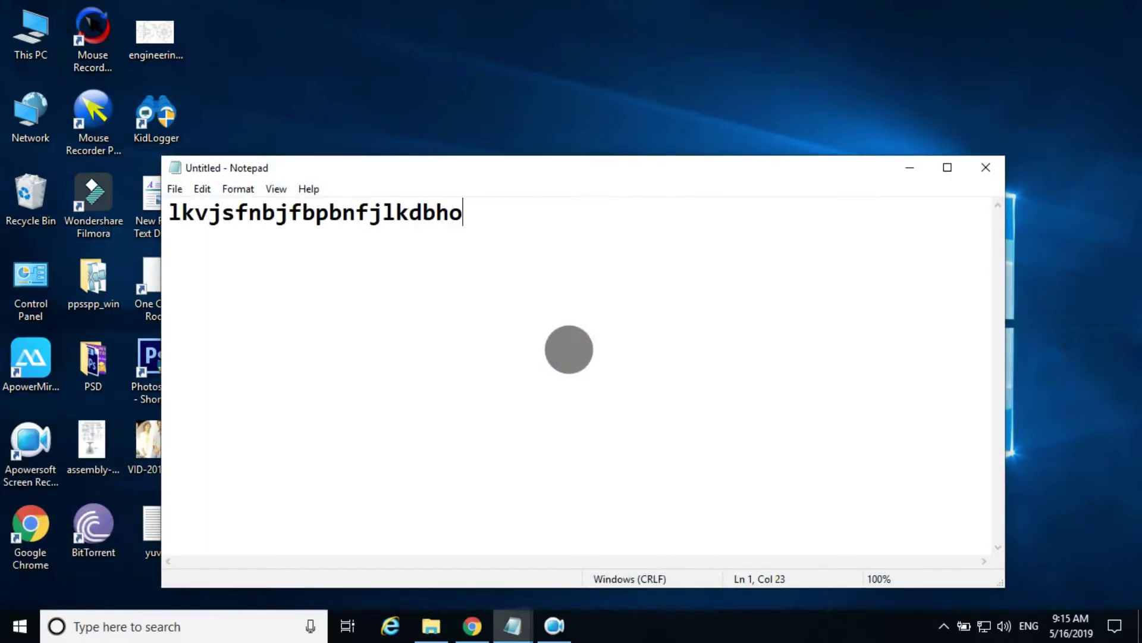
type("tamol")
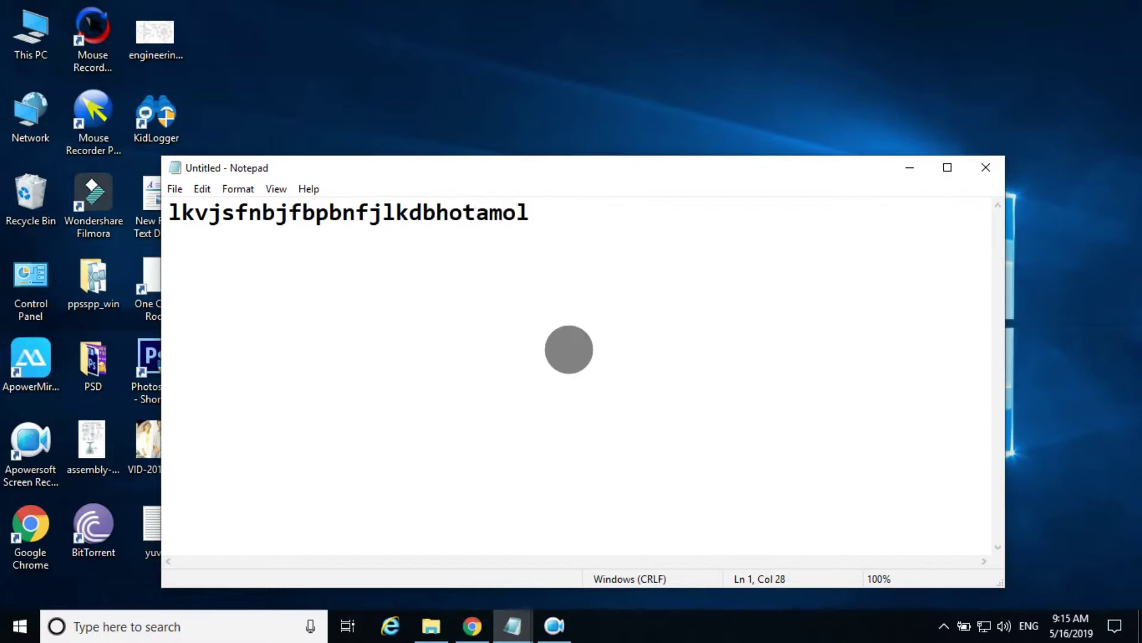
key("Return")
key("Return")
type("tamol")
key("BackSpace")
type("il mon")
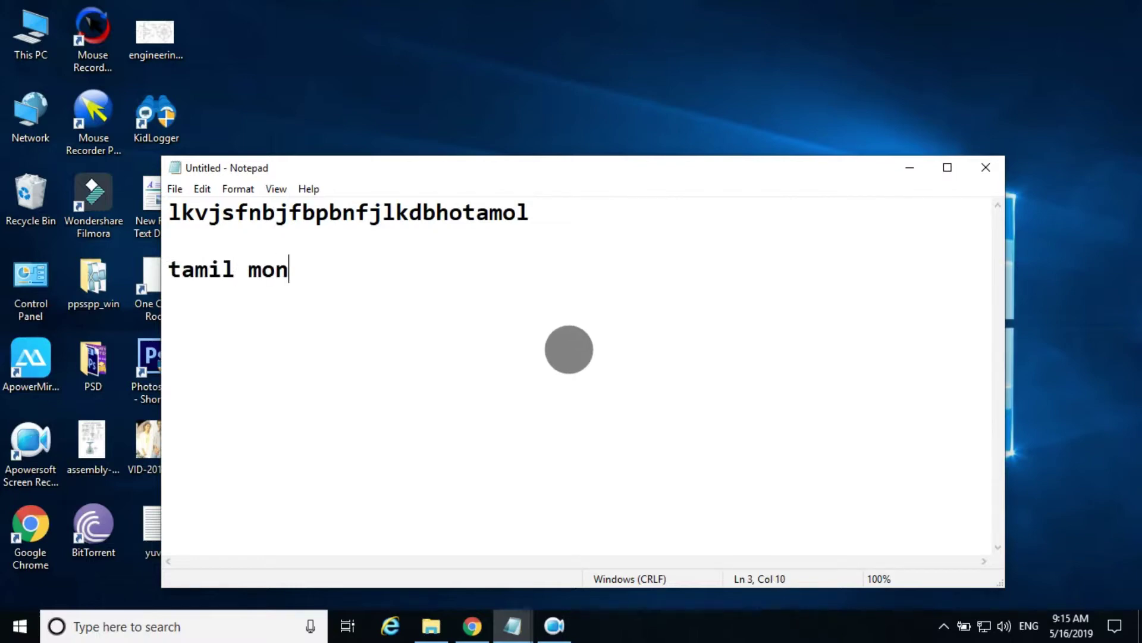
type("stert")
key("BackSpace")
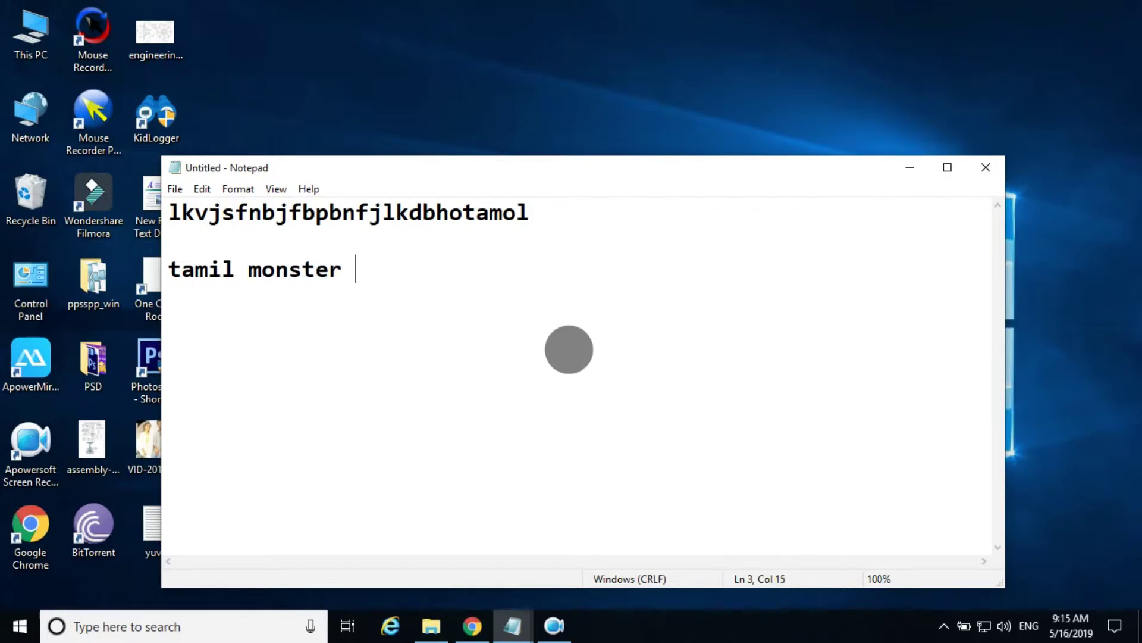
type("tech")
key("Return")
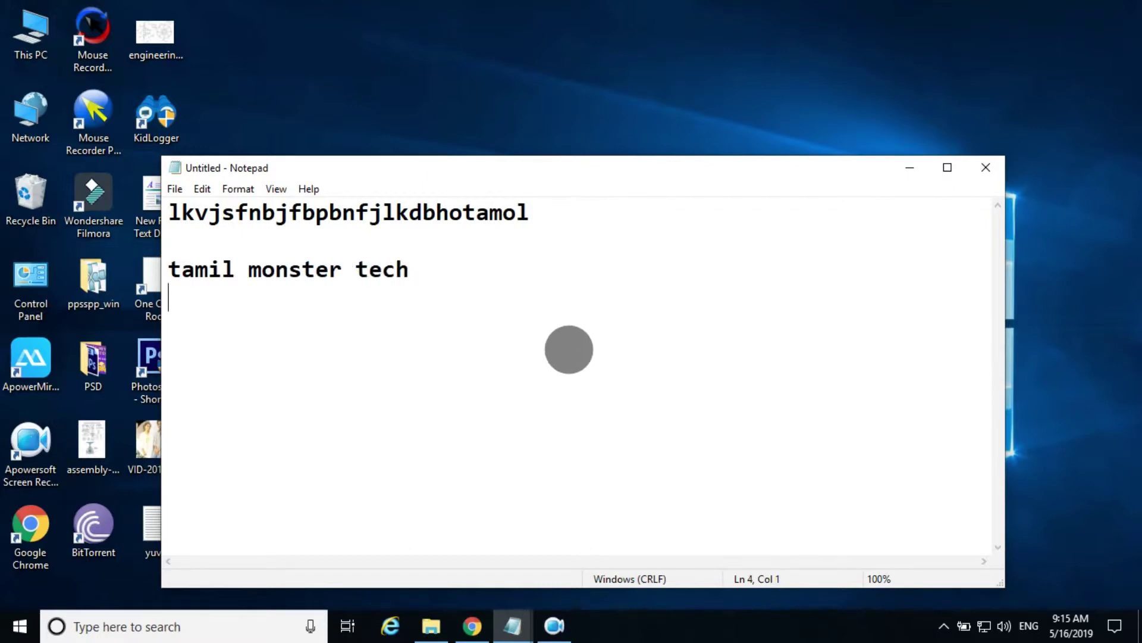
key("Return")
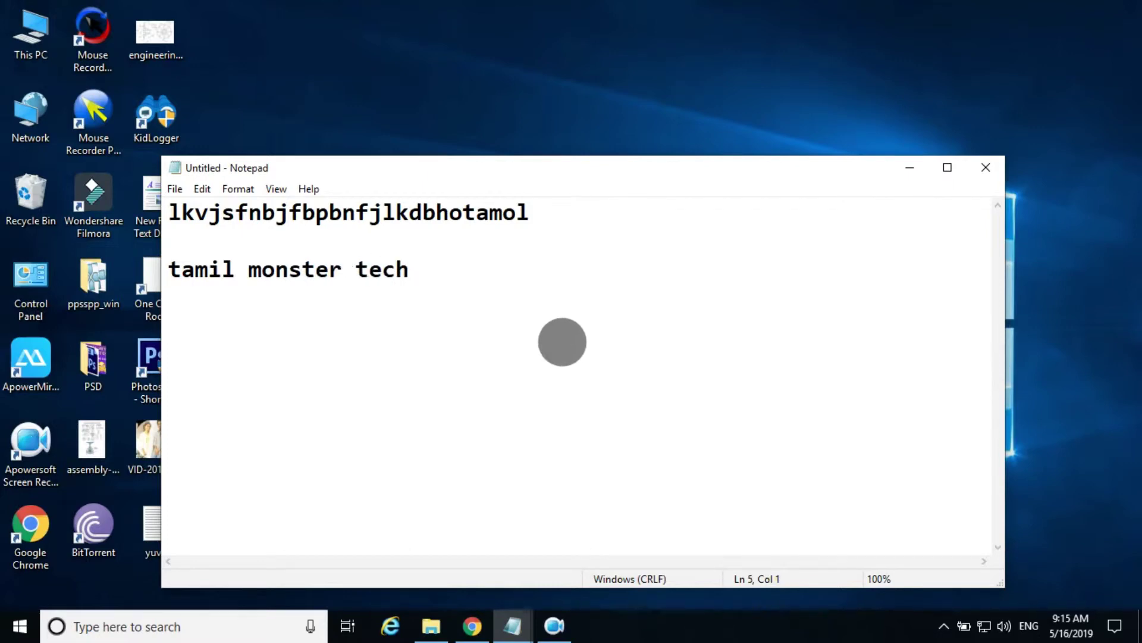
type("welc")
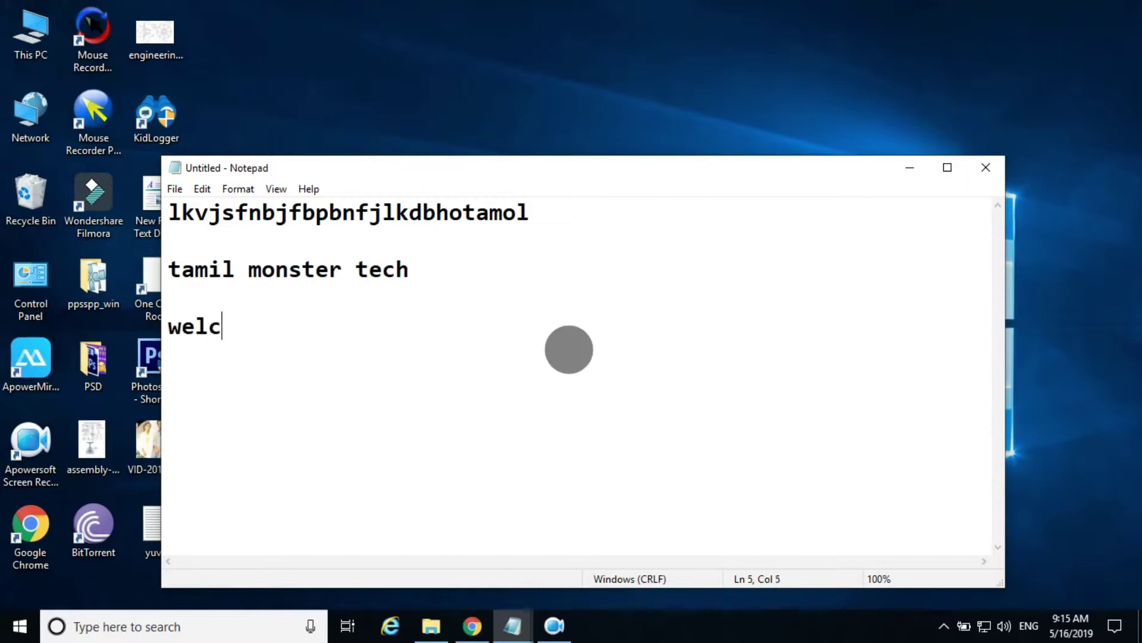
type("ome to al")
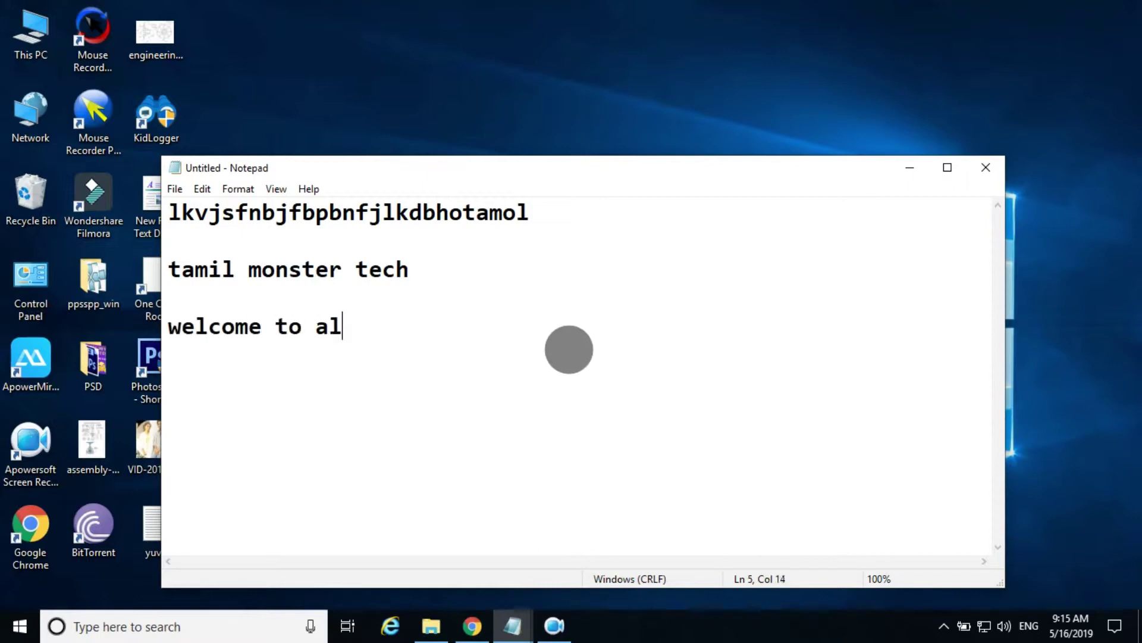
type("l")
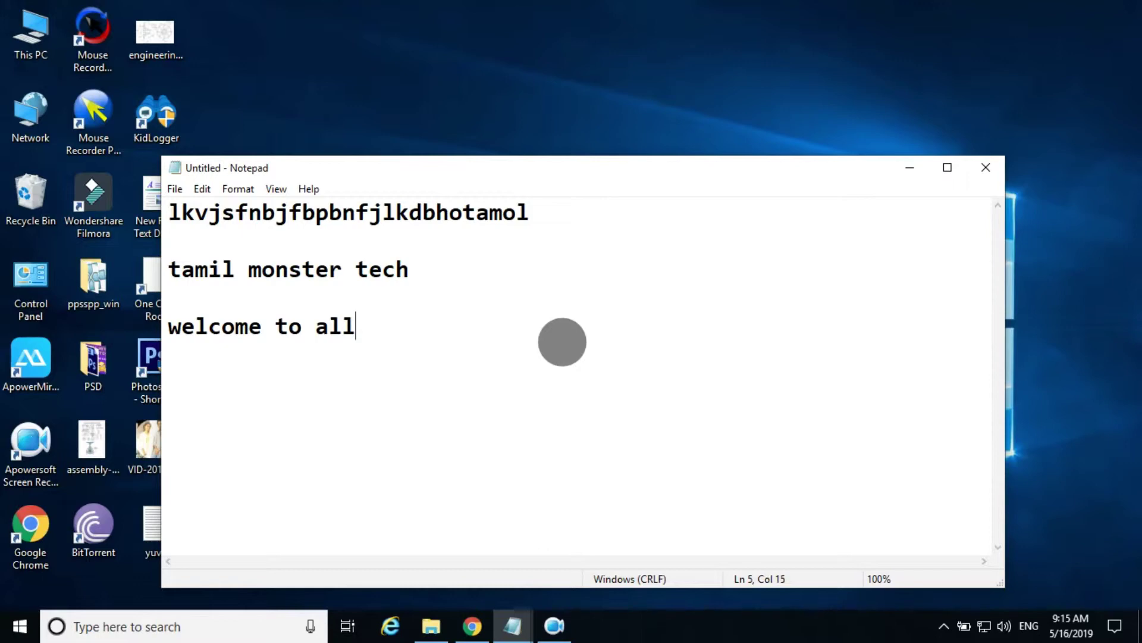
Step: Log out of Facebook from the account menu in the Chrome Facebook tab
left_click(472, 625)
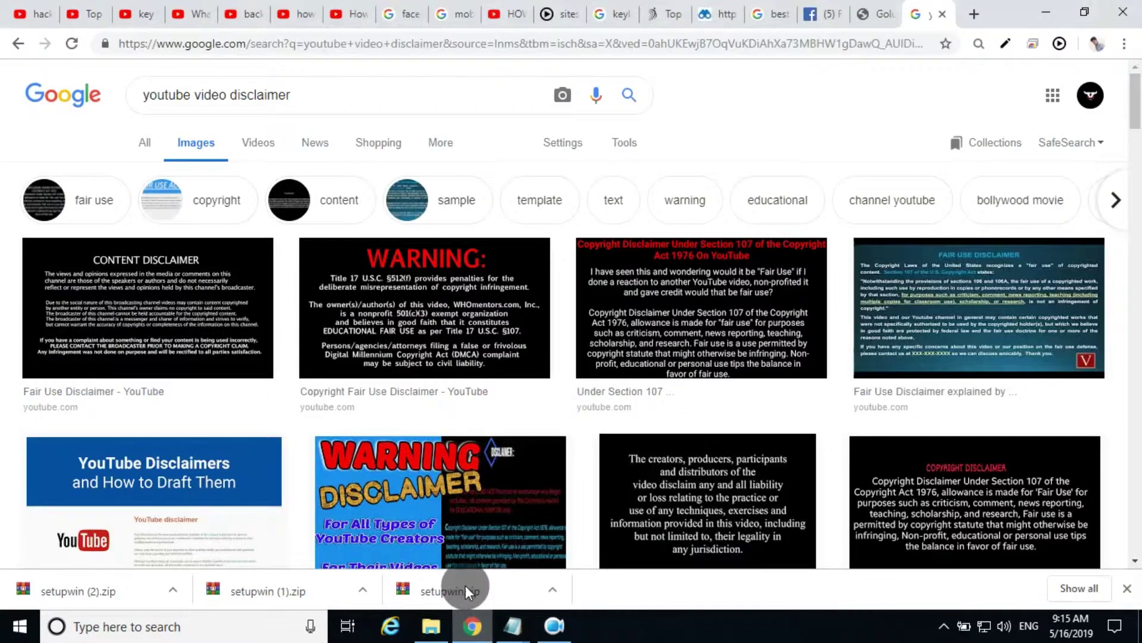
left_click(837, 9)
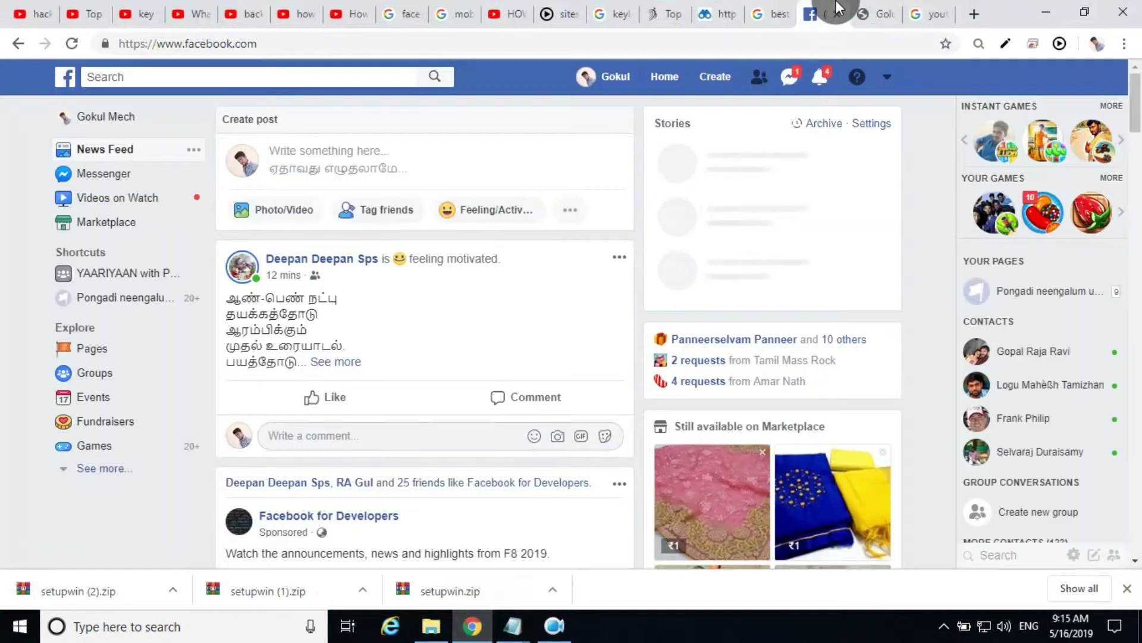
left_click(887, 76)
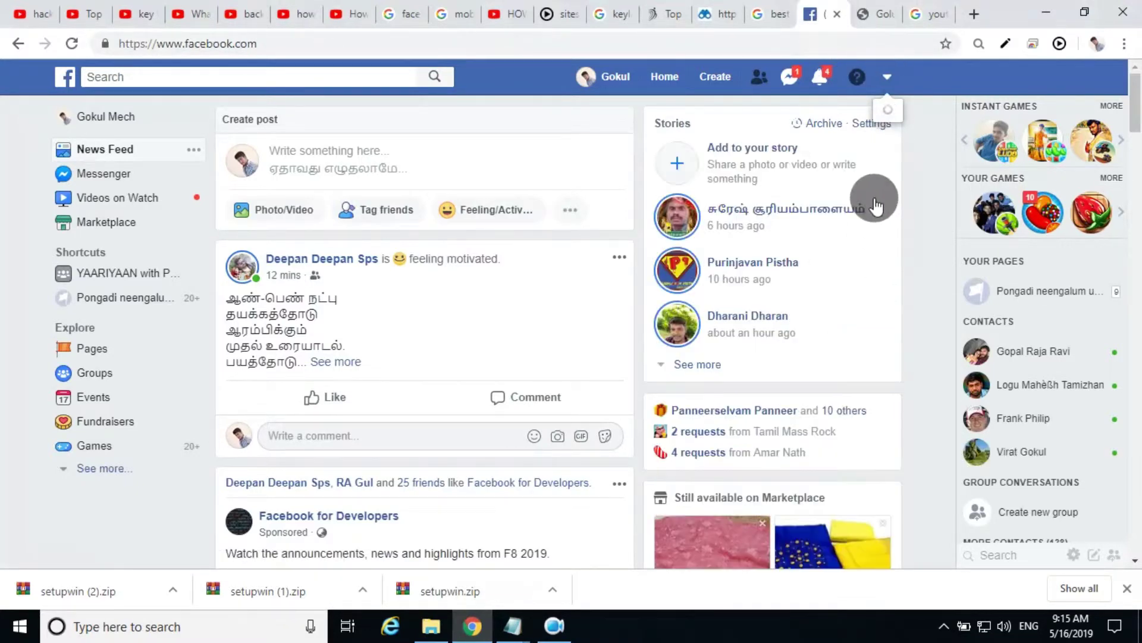
left_click(801, 320)
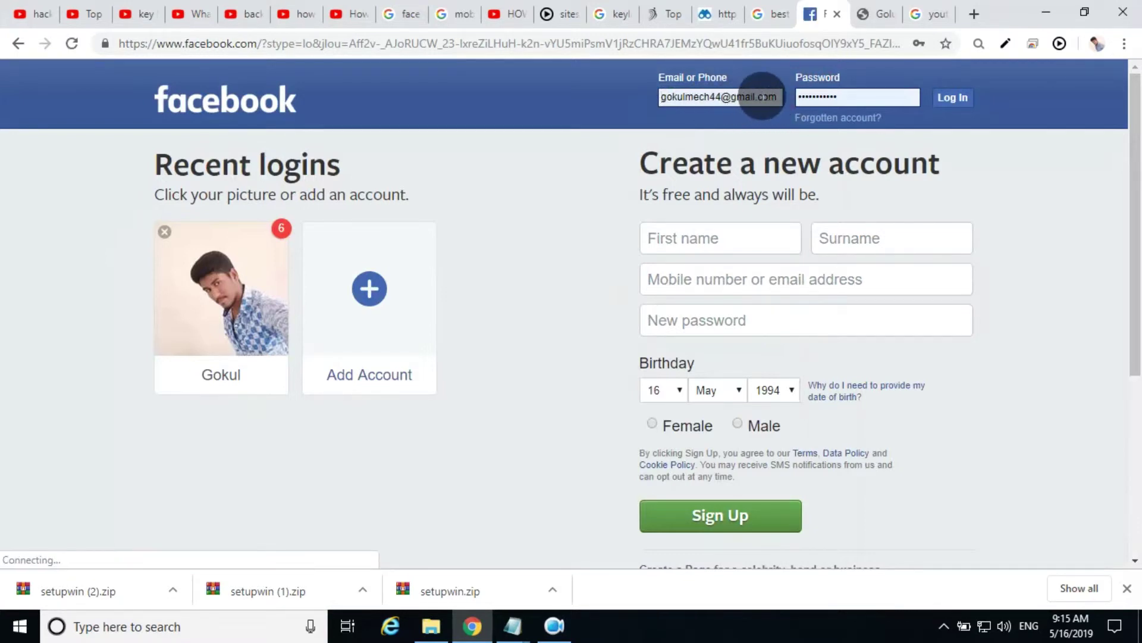
Step: Open the Add Account login dialog and replace the prefilled e-mail with another account's address
left_click(386, 294)
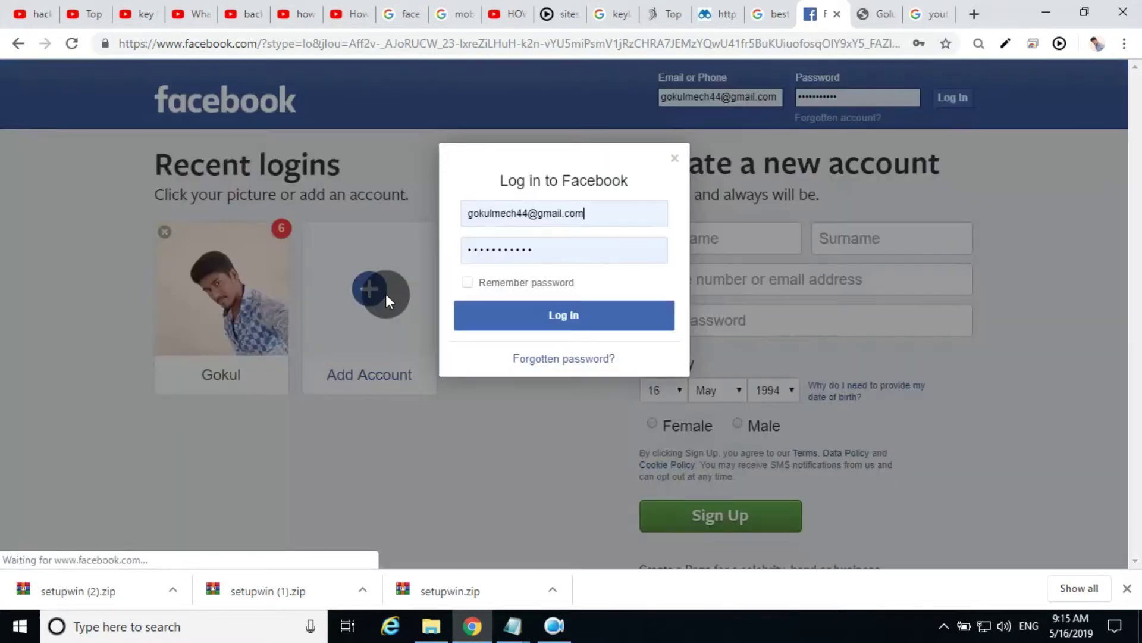
left_click_drag(607, 214, 440, 216)
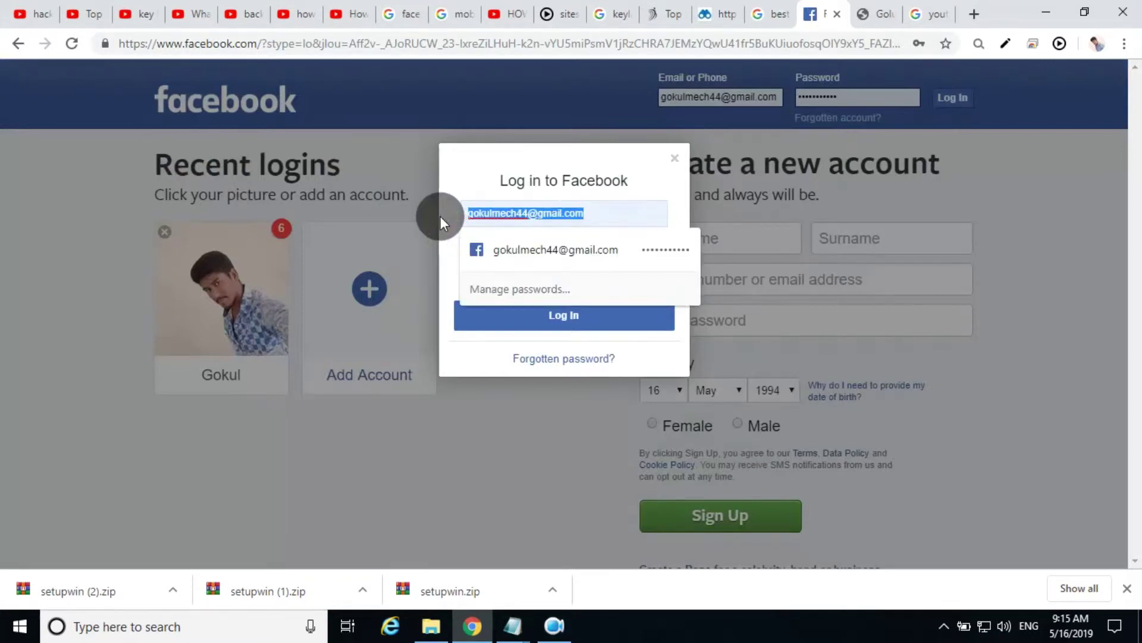
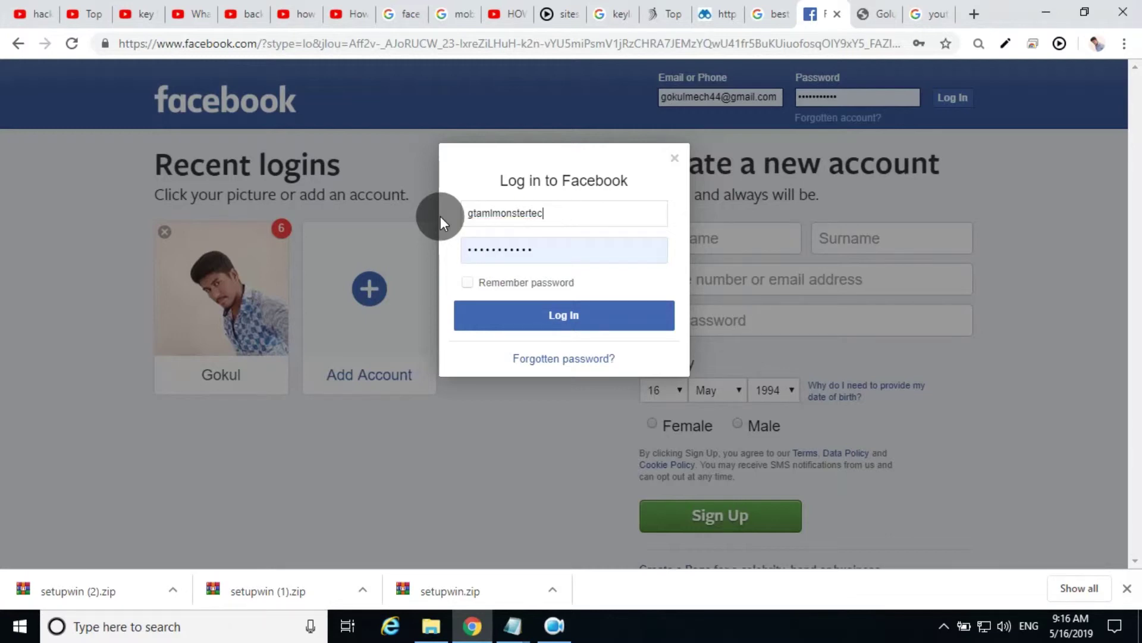
Step: Erase the existing username in the 'Log in to Facebook' Email field and enter a shorter test username
key("BackSpace")
key("BackSpace")
key("BackSpace")
key("BackSpace")
key("BackSpace")
key("BackSpace")
key("BackSpace")
key("BackSpace")
key("BackSpace")
key("BackSpace")
key("BackSpace")
key("BackSpace")
key("BackSpace")
key("BackSpace")
key("BackSpace")
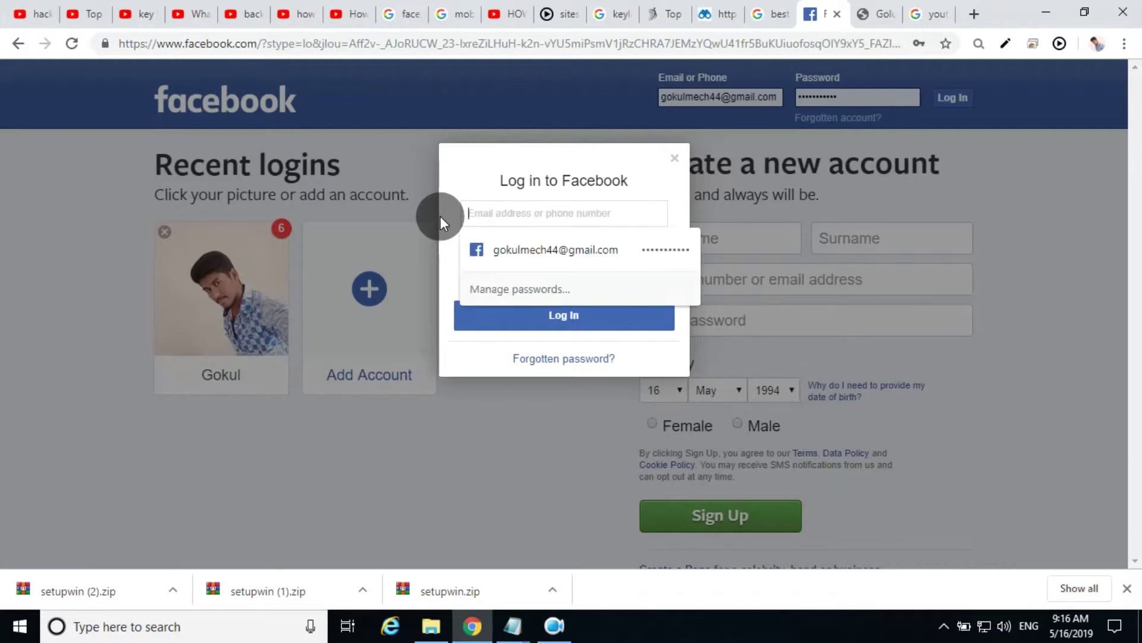
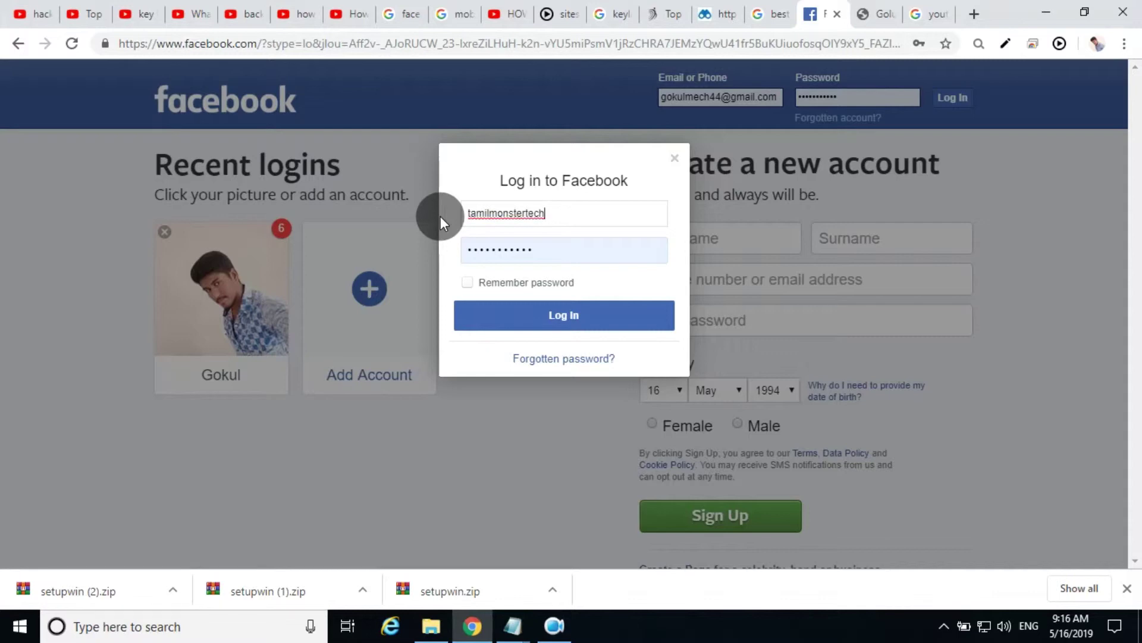
Step: Fill the login dialog with the account's e-mail address and its password
key("Tab")
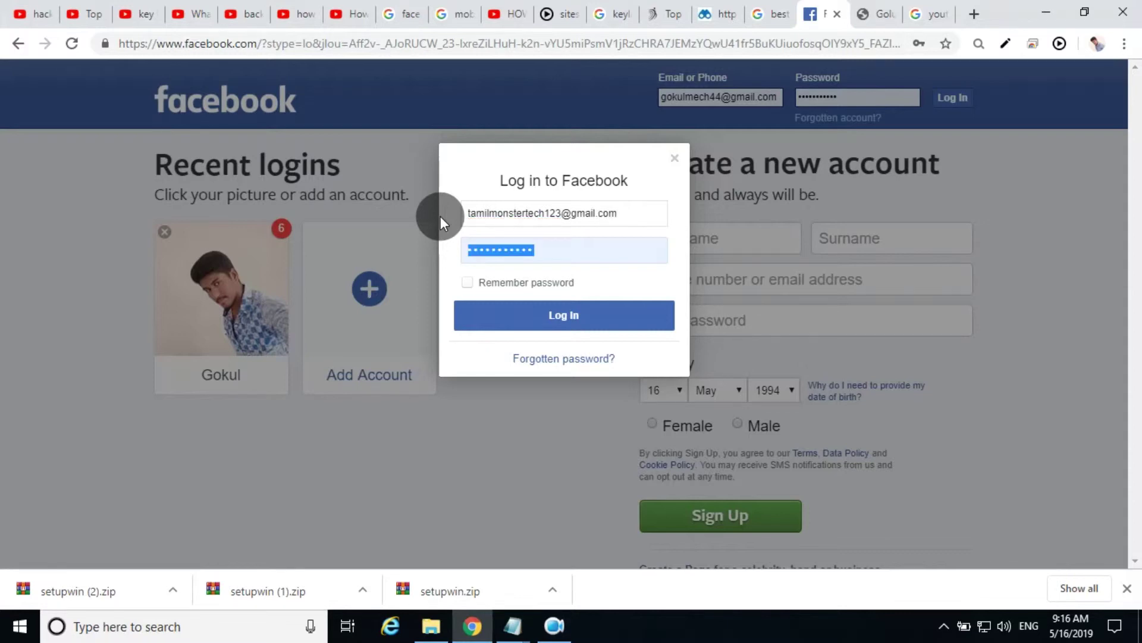
type("•••••••")
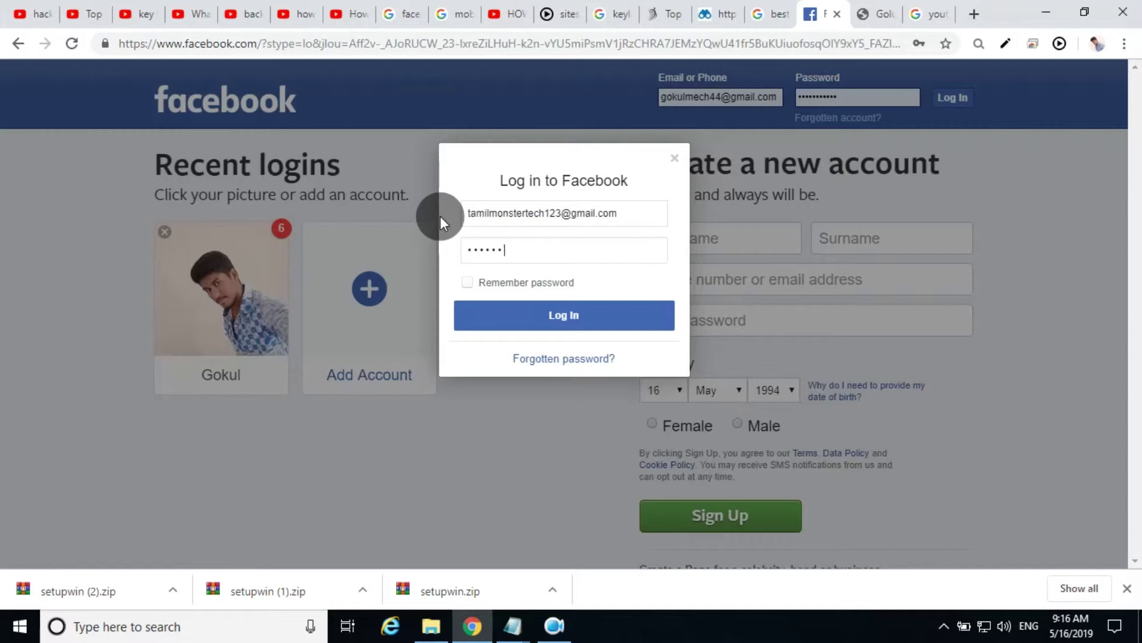
type("•••")
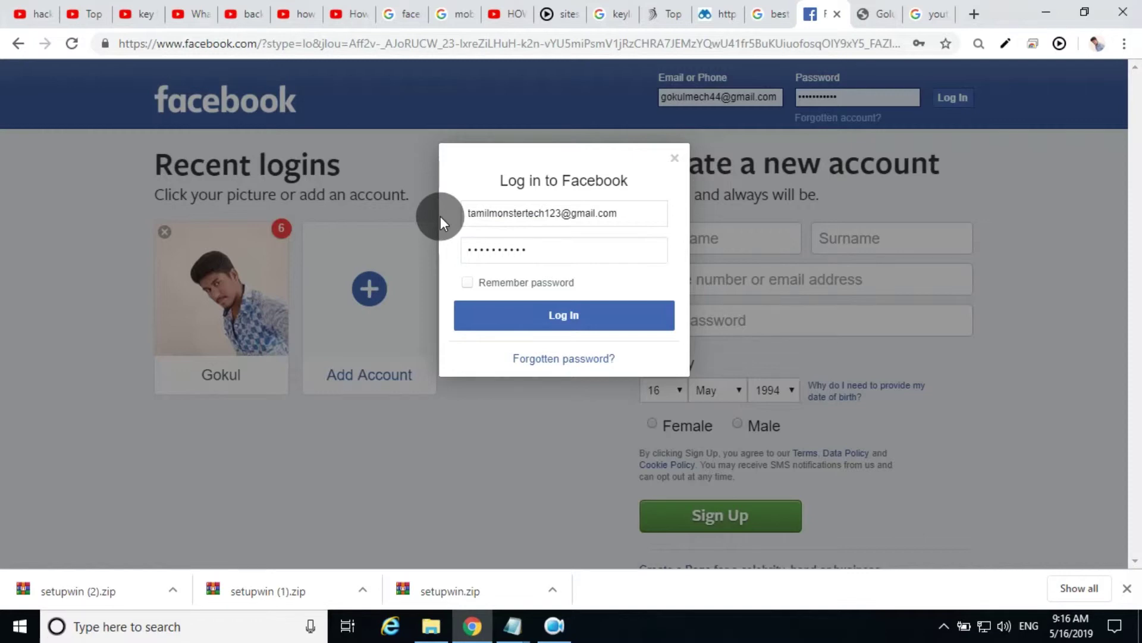